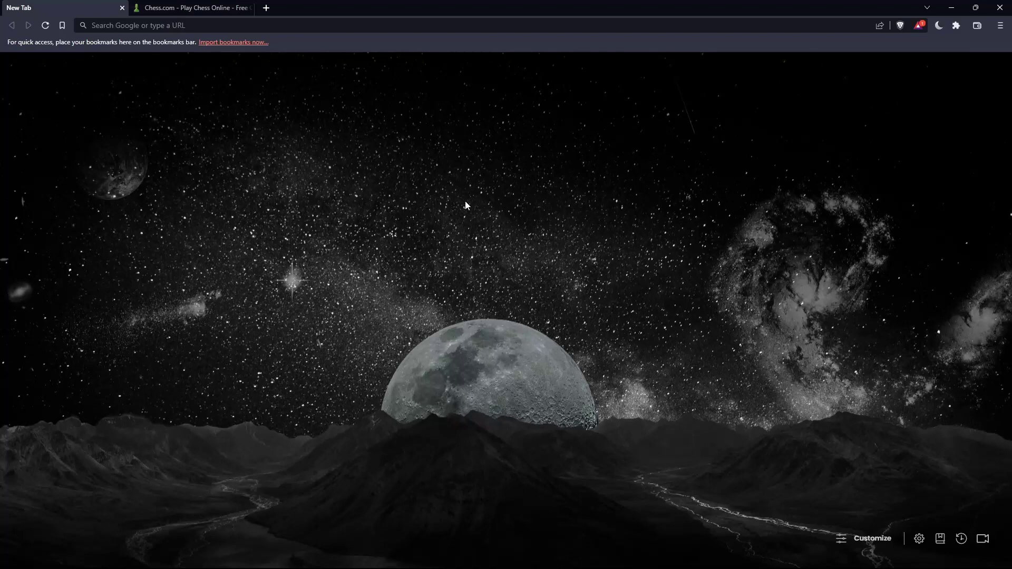
# - Enter chess.com in the address bar, then switch to the already open Chess.com tab
pyautogui.click(157, 27)
pyautogui.write('ches')
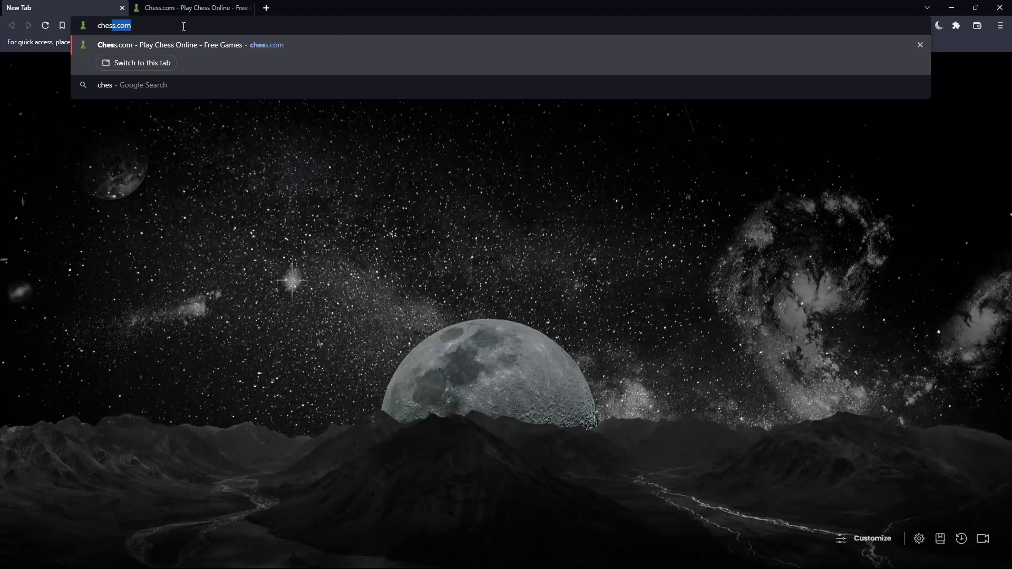
pyautogui.write('s.com')
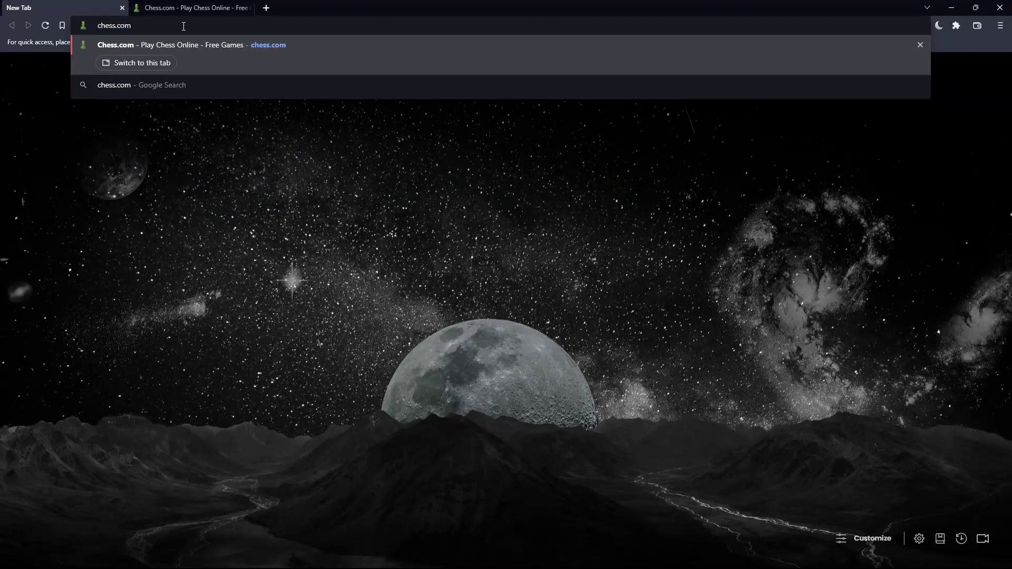
pyautogui.click(147, 188)
pyautogui.click(215, 8)
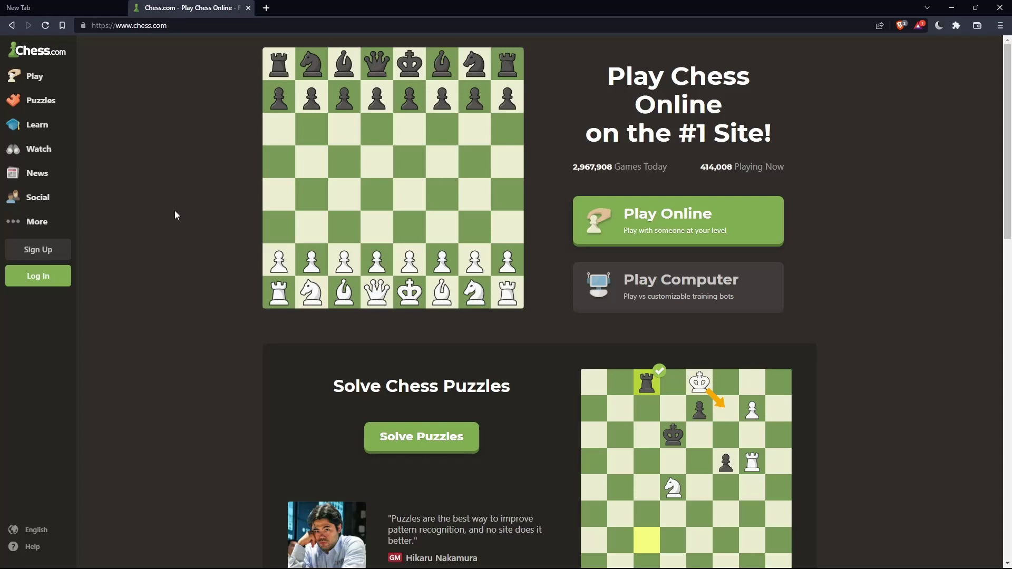
pyautogui.click(46, 283)
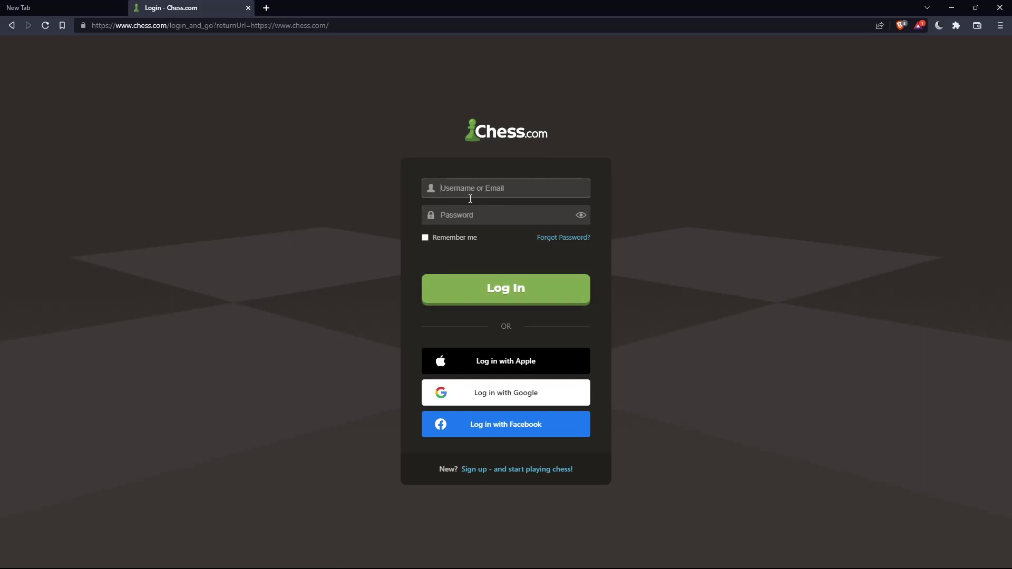
pyautogui.click(425, 237)
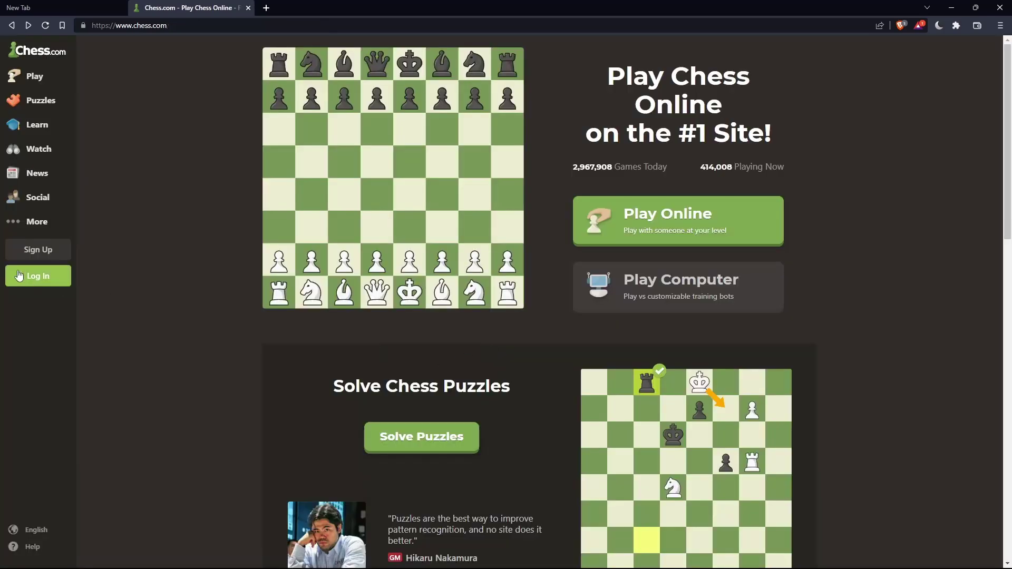
pyautogui.click(18, 275)
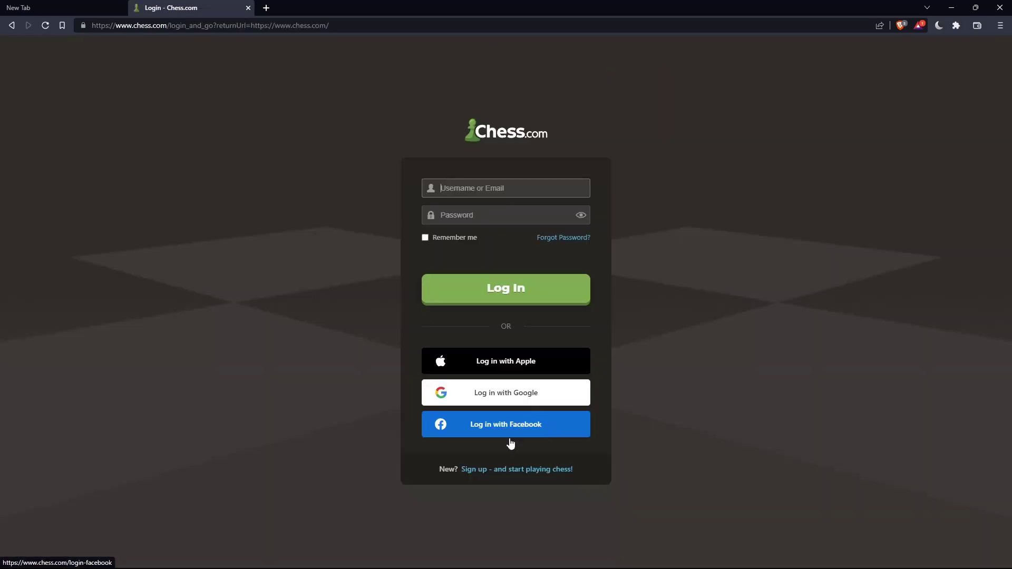
# - Open the Chess.com account registration page
pyautogui.click(493, 469)
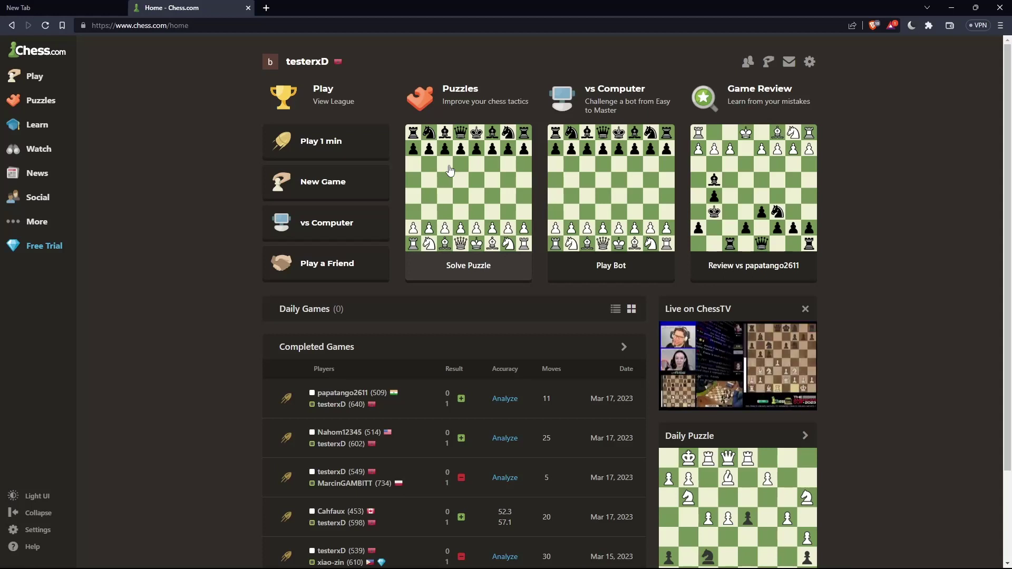
# - Open the Play > Computer page in the current tab and in a new tab
pyautogui.moveTo(32, 76)
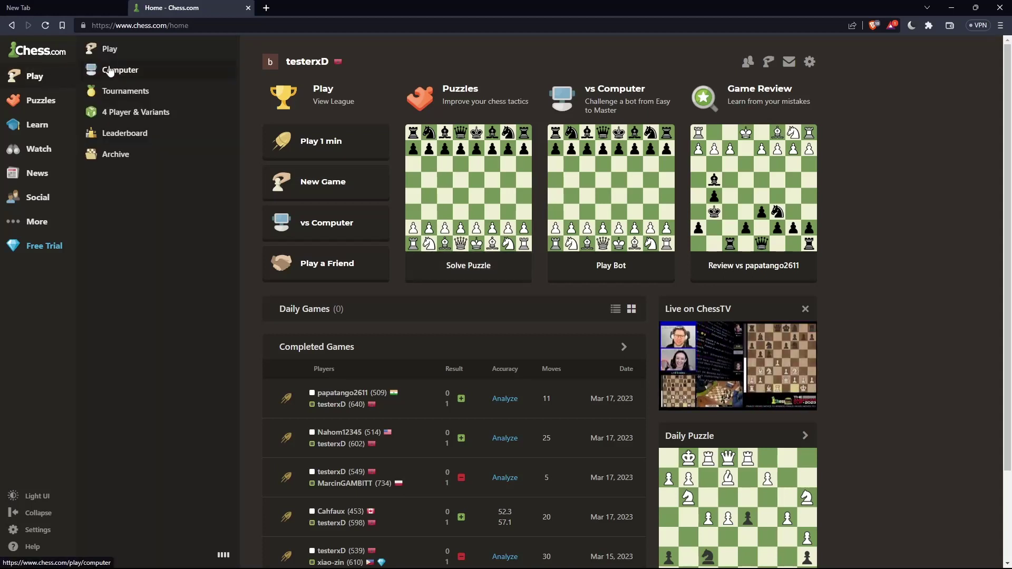
pyautogui.click(109, 70)
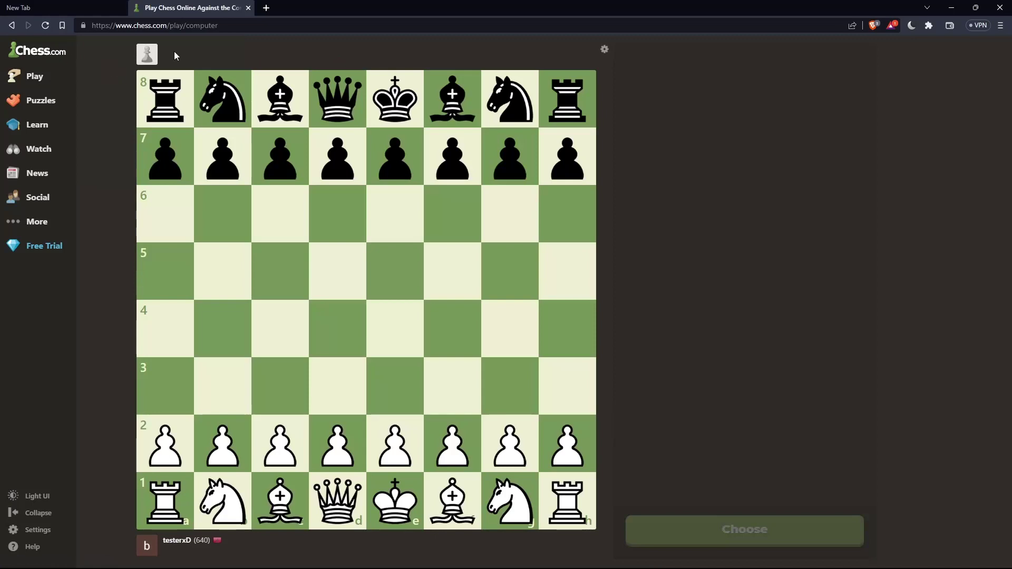
pyautogui.click(267, 8)
pyautogui.write('chess')
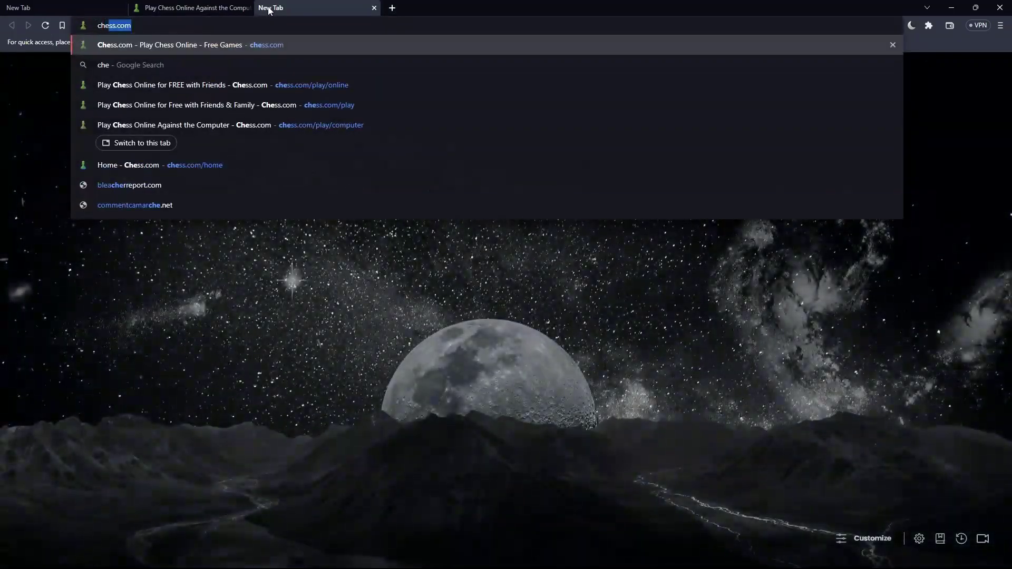
pyautogui.press('Return')
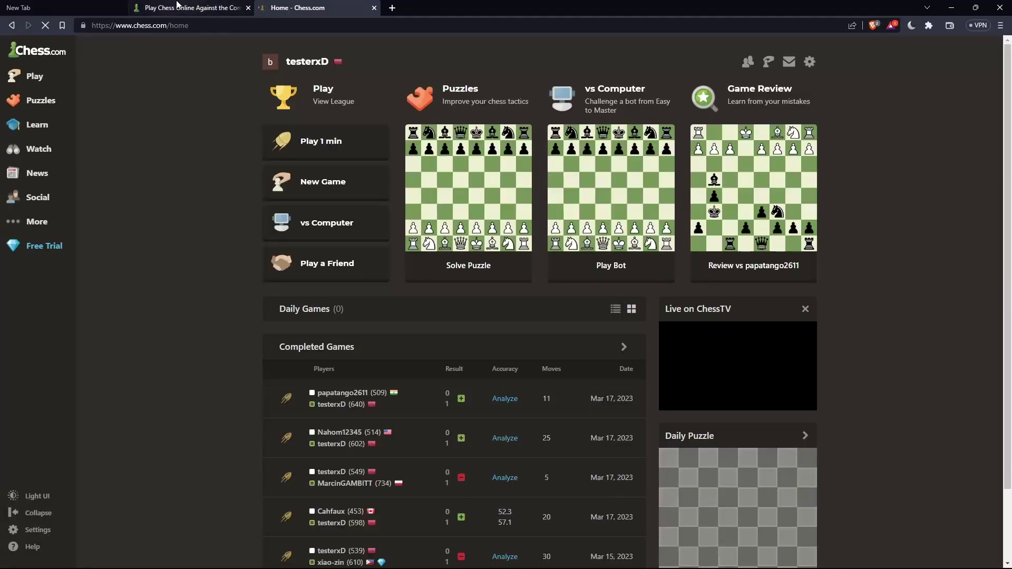
pyautogui.moveTo(46, 88)
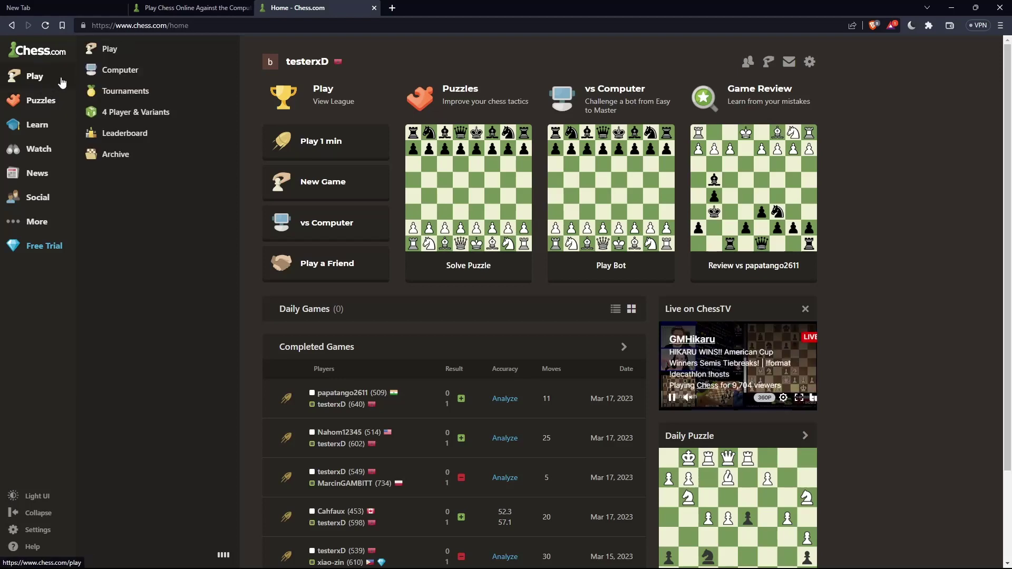
pyautogui.click(118, 79)
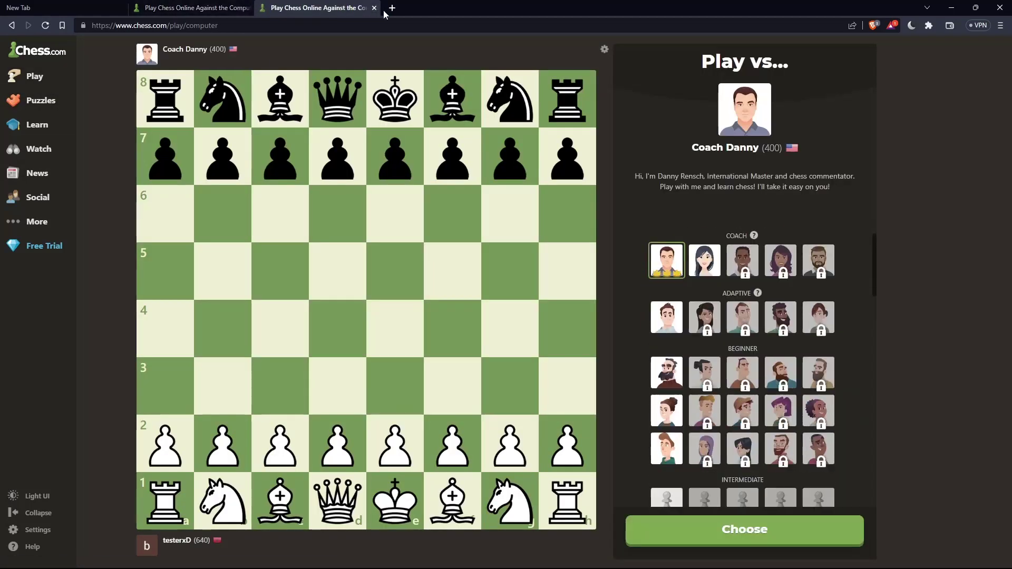
# - Open a third tab showing the Chess.com home page
pyautogui.click(394, 11)
pyautogui.write('chess')
pyautogui.press('Return')
pyautogui.moveTo(37, 124)
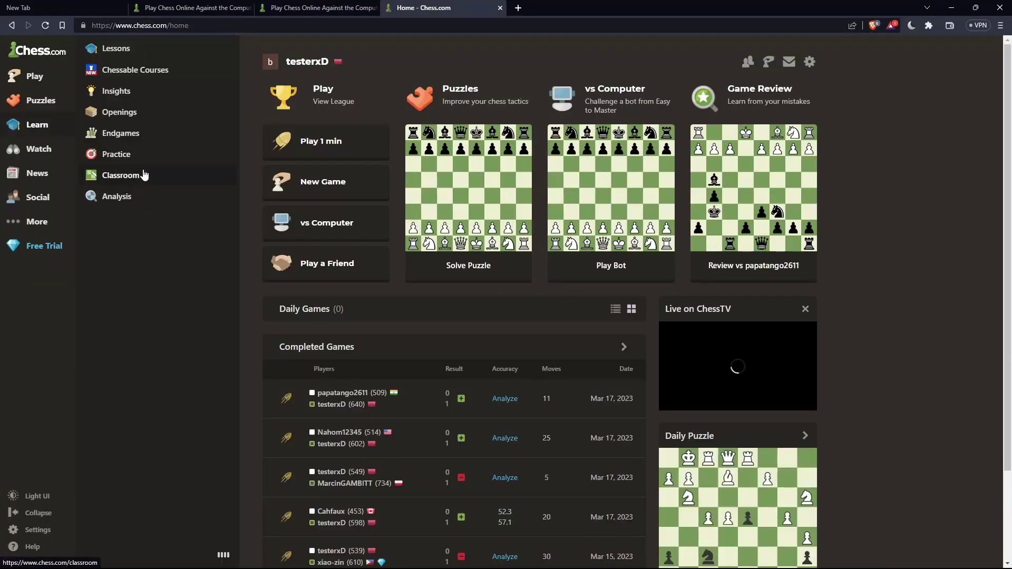
# - Create a new Classroom room, paste into its PGN box, then return to the first computer tab
pyautogui.click(146, 181)
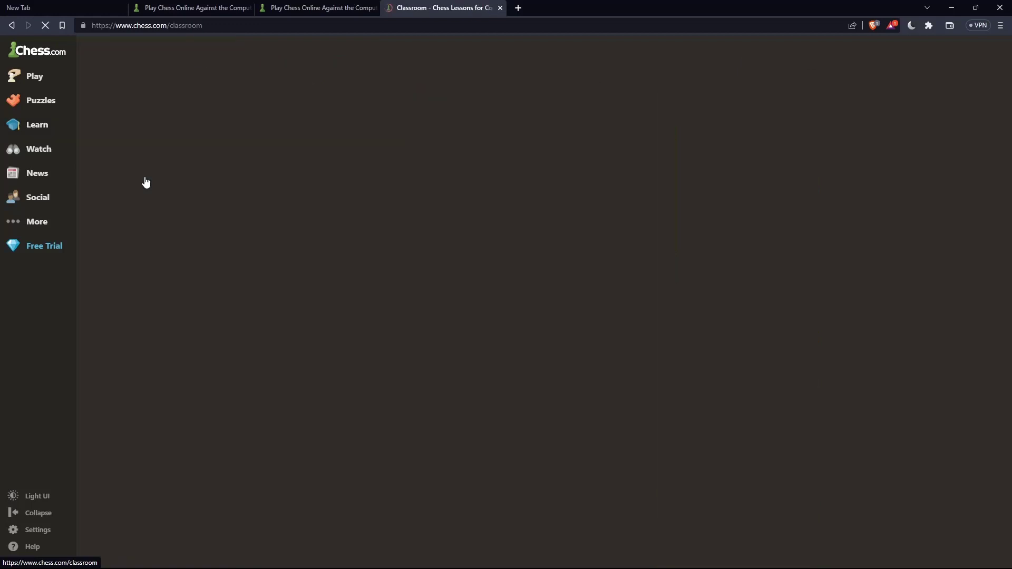
pyautogui.click(802, 165)
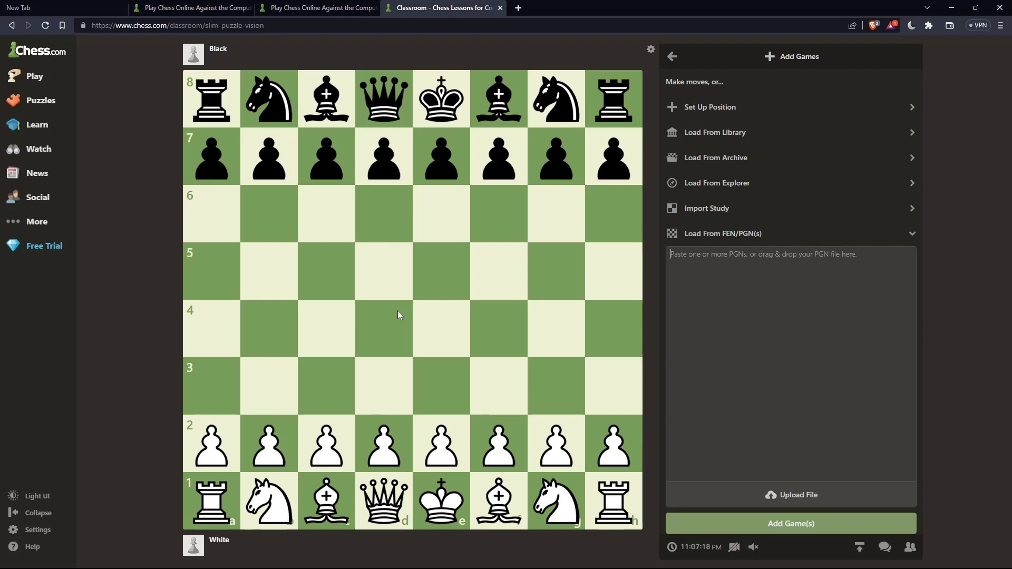
pyautogui.write('-')
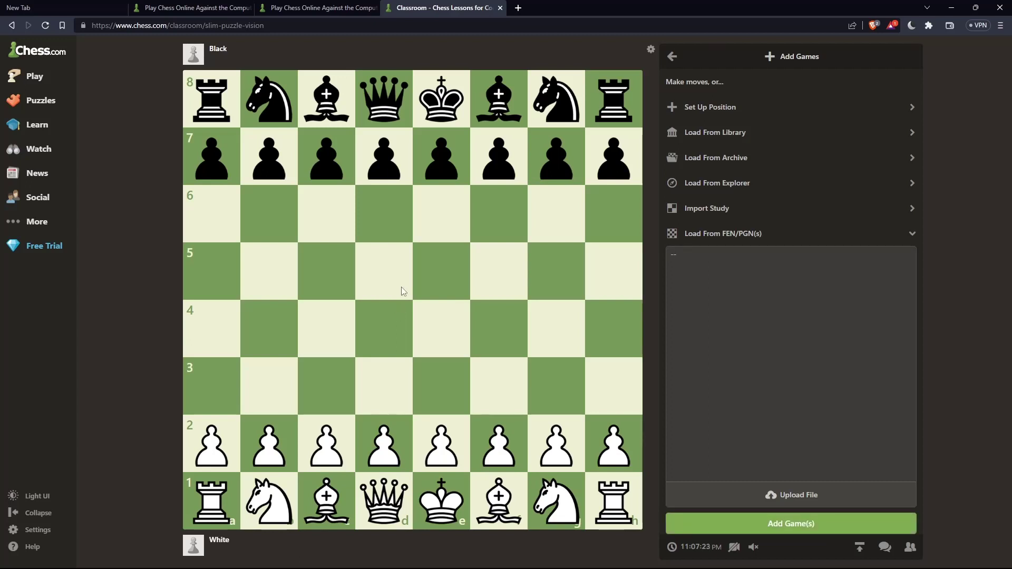
pyautogui.write('--')
pyautogui.click(192, 8)
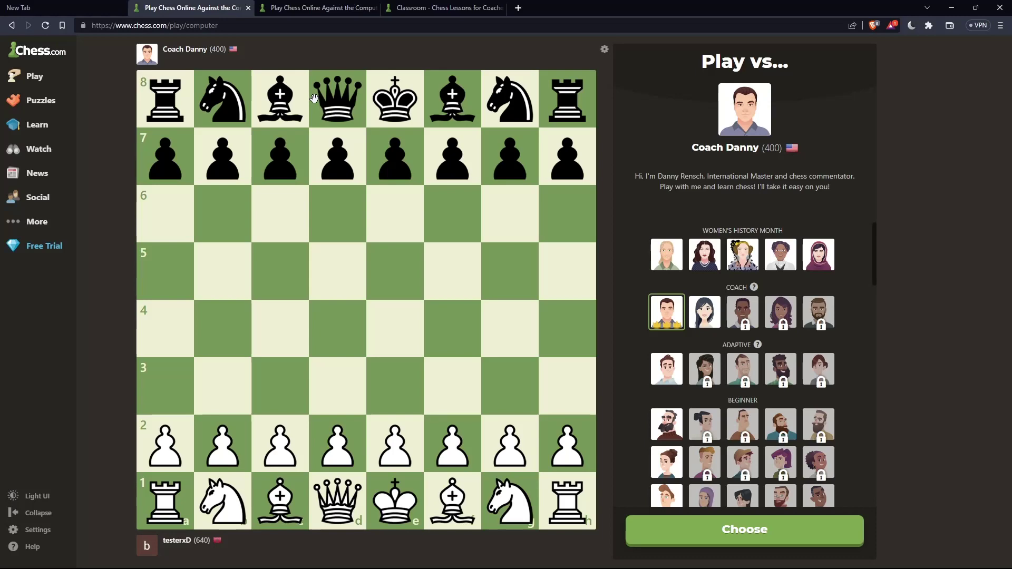
# - Browse the bot list, flip between both computer tabs, and return to the Classroom board
pyautogui.scroll(-8, 654, 304)
pyautogui.scroll(10, 694, 305)
pyautogui.hotkey('ctrl', 'Tab')
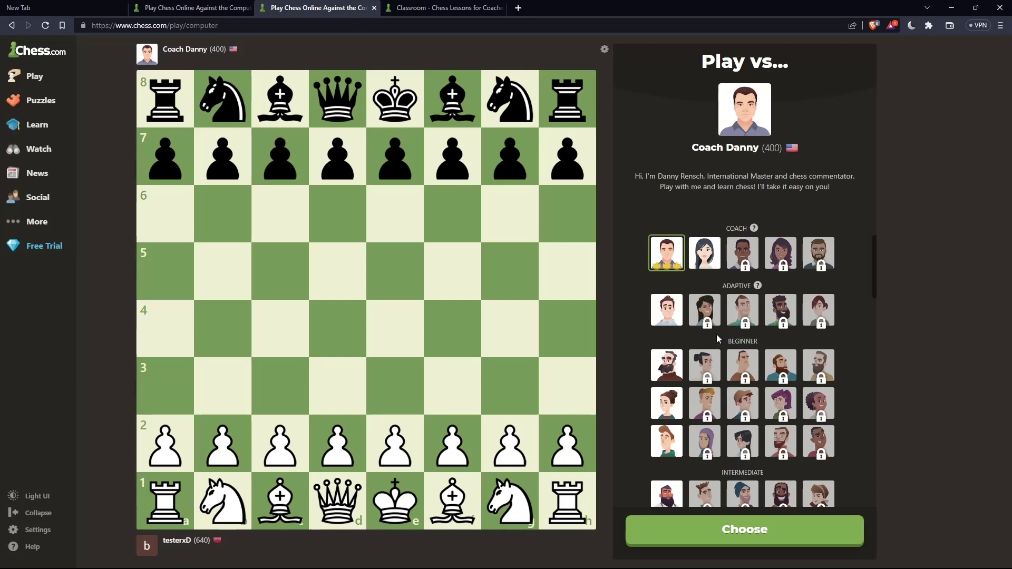
pyautogui.click(222, 7)
pyautogui.click(264, 7)
pyautogui.click(237, 8)
pyautogui.click(278, 6)
pyautogui.click(444, 8)
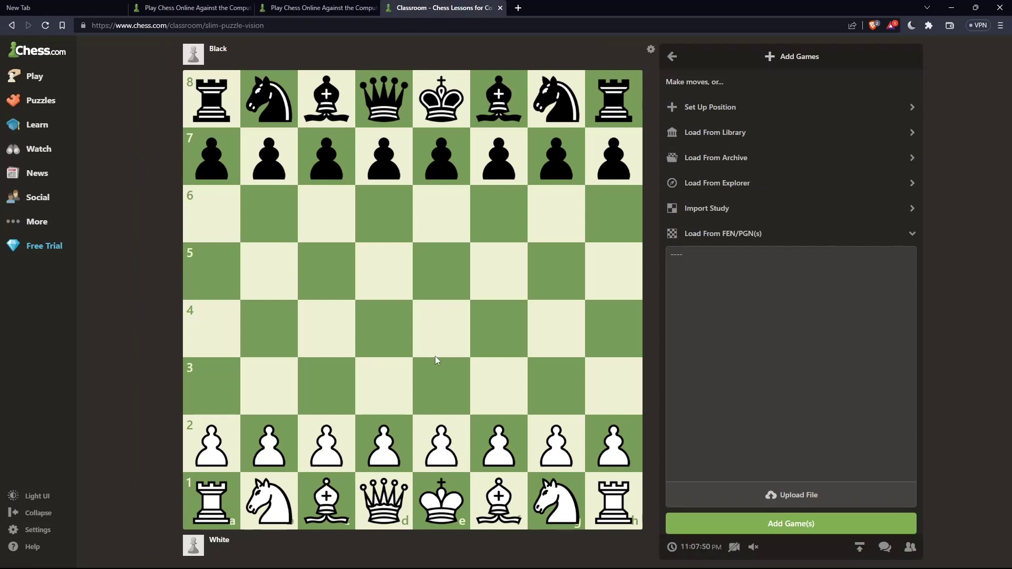
# - Play White's first move 1.e4 on the Classroom board
pyautogui.click(443, 448)
pyautogui.click(193, 8)
pyautogui.click(444, 7)
pyautogui.click(441, 329)
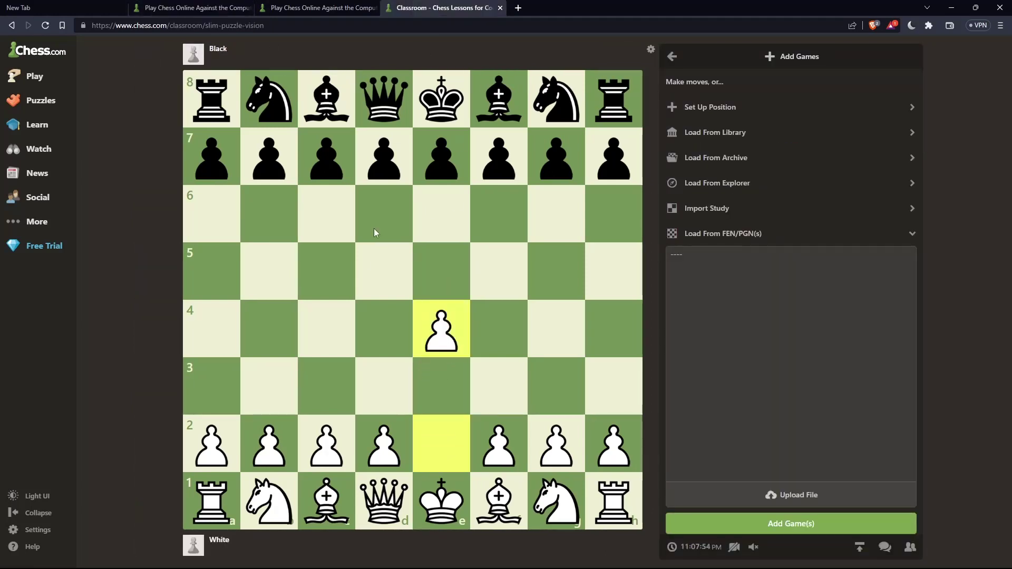
# - Answer with Black's pawn from f7 to f5 on the Classroom board
pyautogui.click(297, 6)
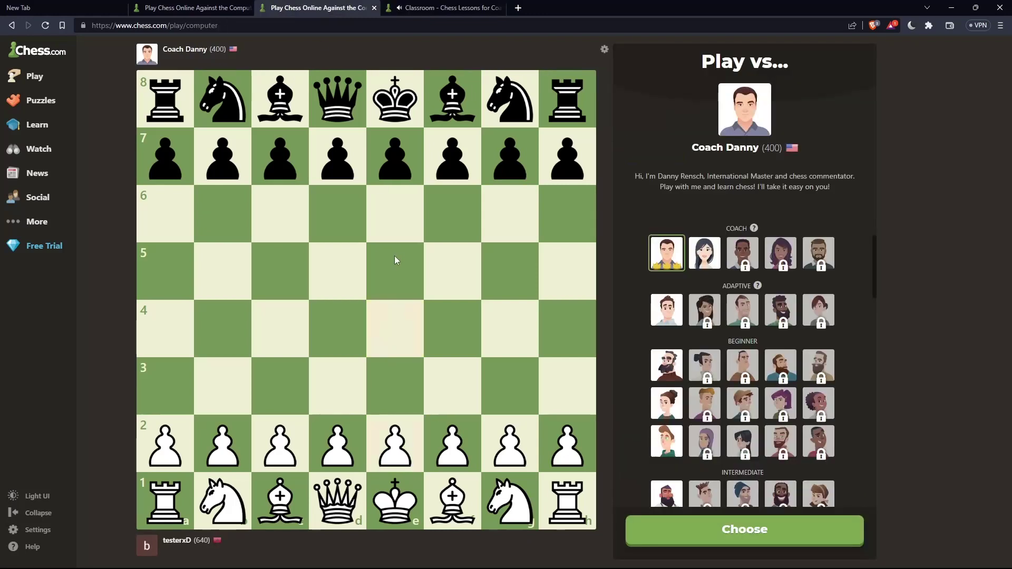
pyautogui.moveTo(395, 443)
pyautogui.mouseDown()
pyautogui.moveTo(391, 334)
pyautogui.moveTo(381, 437)
pyautogui.mouseUp()
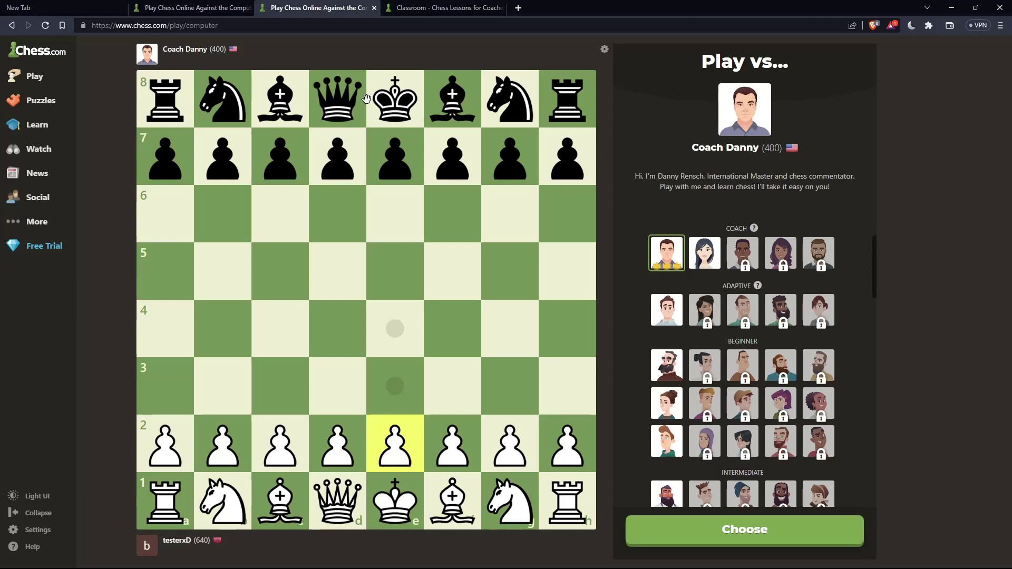
pyautogui.click(422, 7)
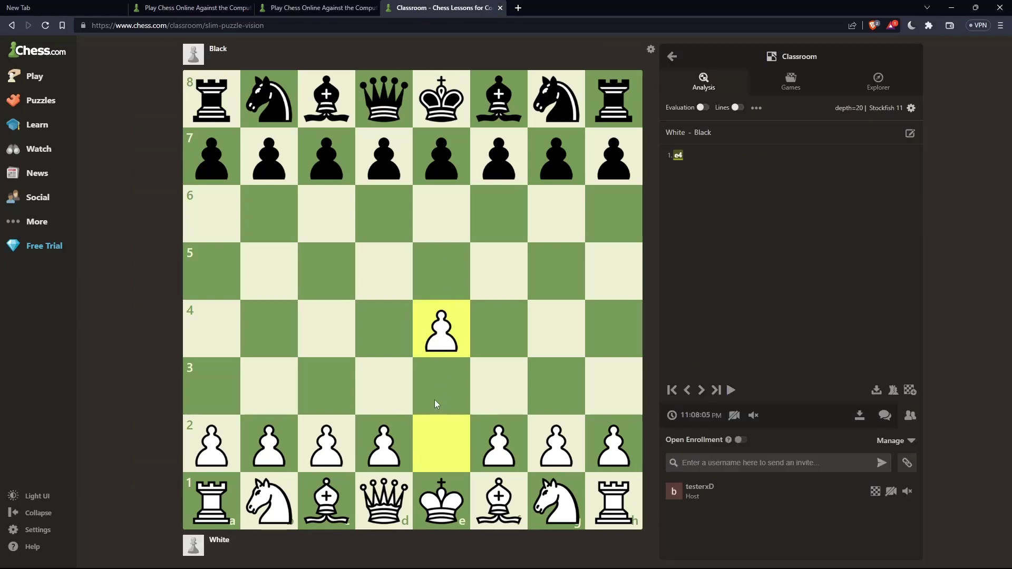
pyautogui.moveTo(519, 158); pyautogui.dragTo(499, 271)
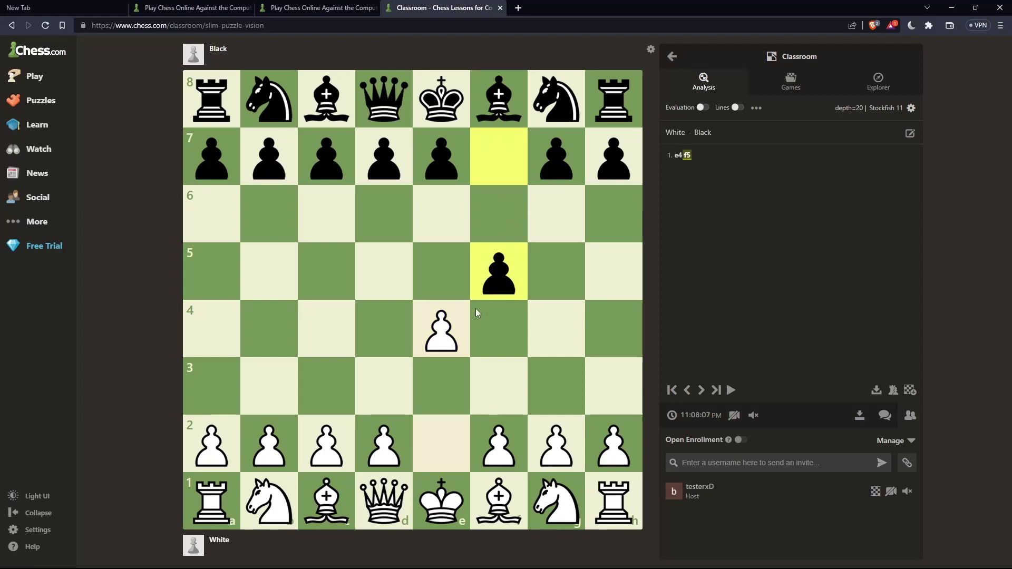